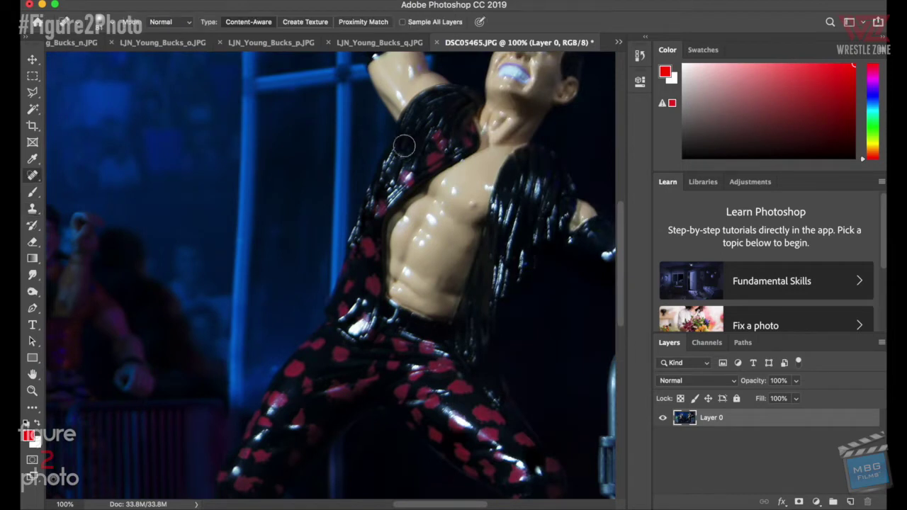
- Retouch the white glare on the left trouser leg of the right-hand wrestler figure with the Clone Stamp and Spot Healing Brush
scroll(279, 308, "down", 5)
scroll(382, 352, "up", 3)
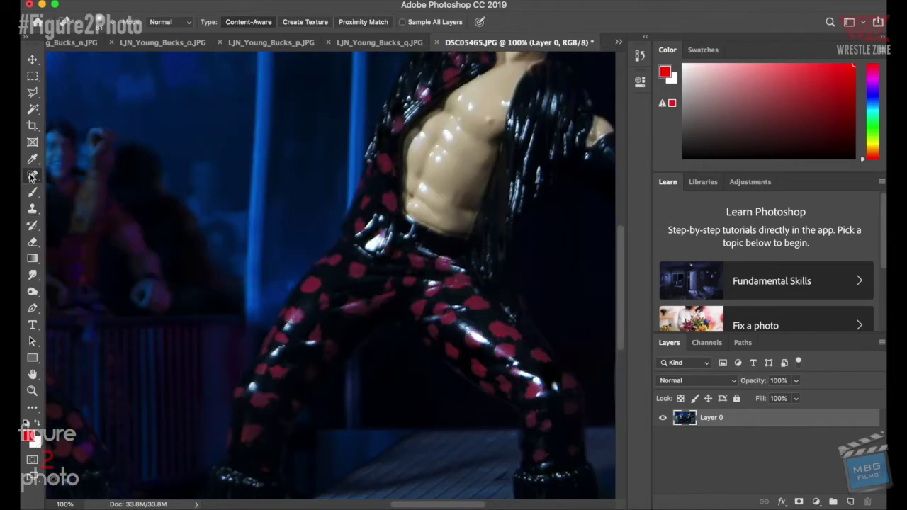
key("s")
left_click(124, 2)
left_click(126, 4)
left_click(124, 1)
left_click(126, 5)
left_click(125, 2)
left_click(126, 5)
scroll(442, 269, "down", 3)
scroll(442, 269, "right", 2)
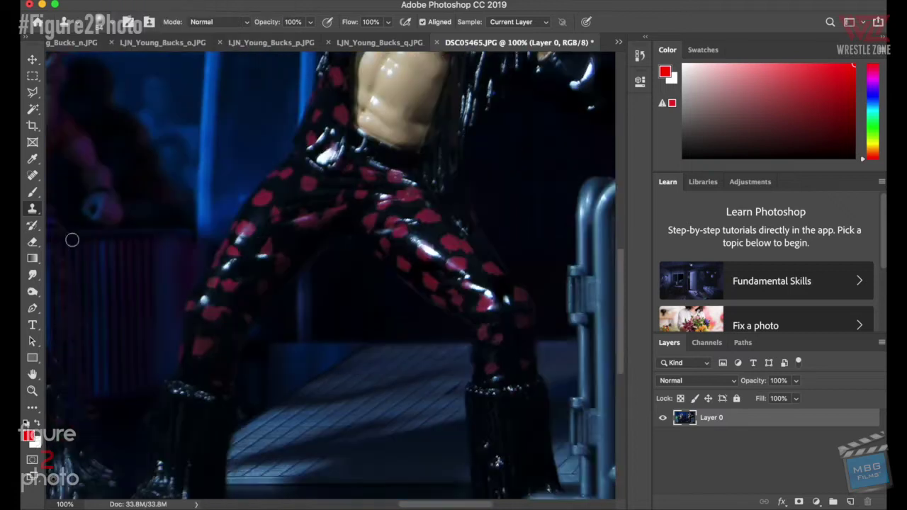
key("j")
key("super+z")
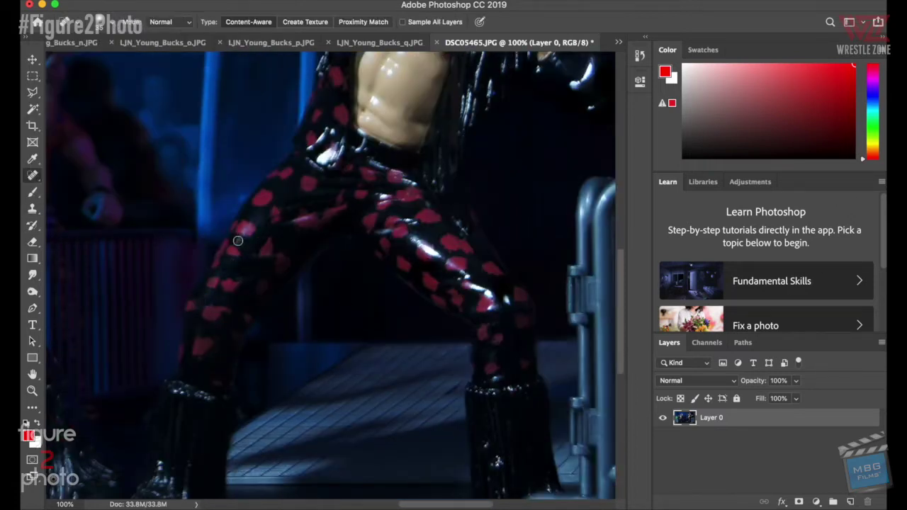
scroll(265, 239, "down", 2)
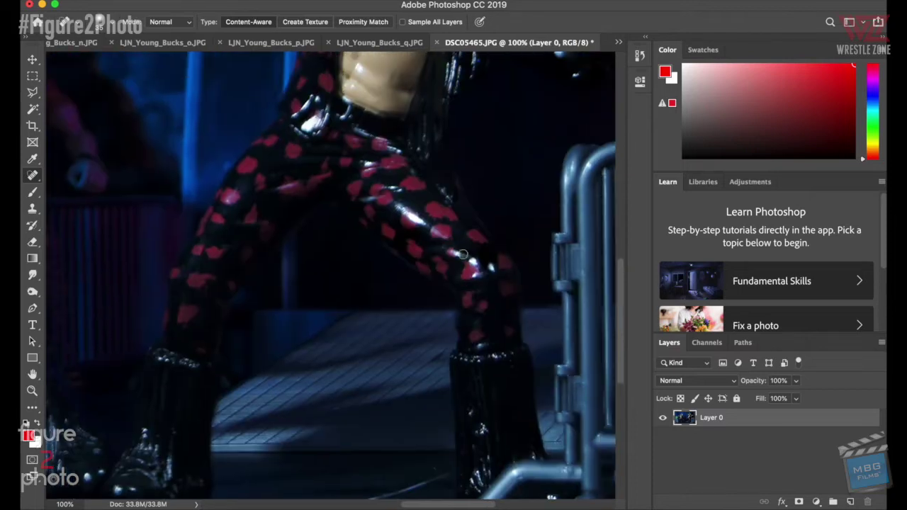
- Sample dark red from the right figure's trousers and retouch the glare around the bent knee with the Brush and Spot Healing Brush
key("b")
left_click(489, 268, "alt")
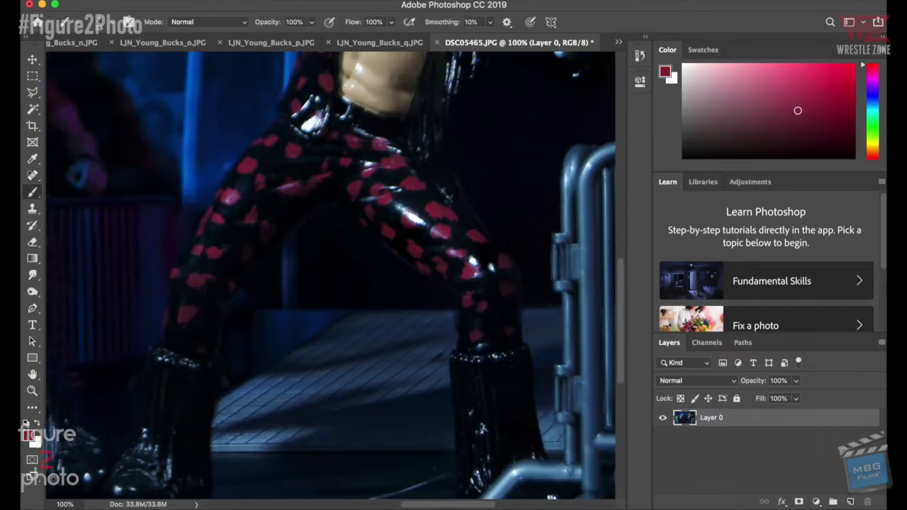
key("j")
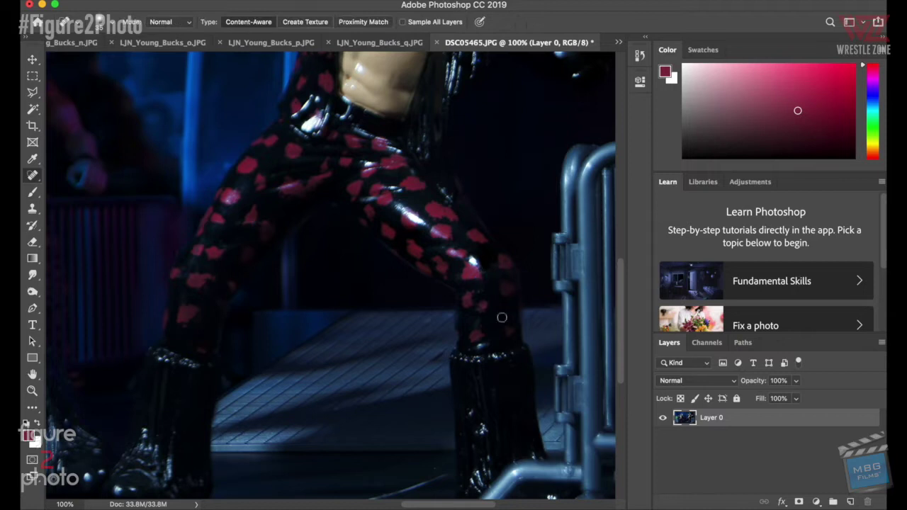
scroll(539, 348, "up", 2)
scroll(361, 238, "left", 2)
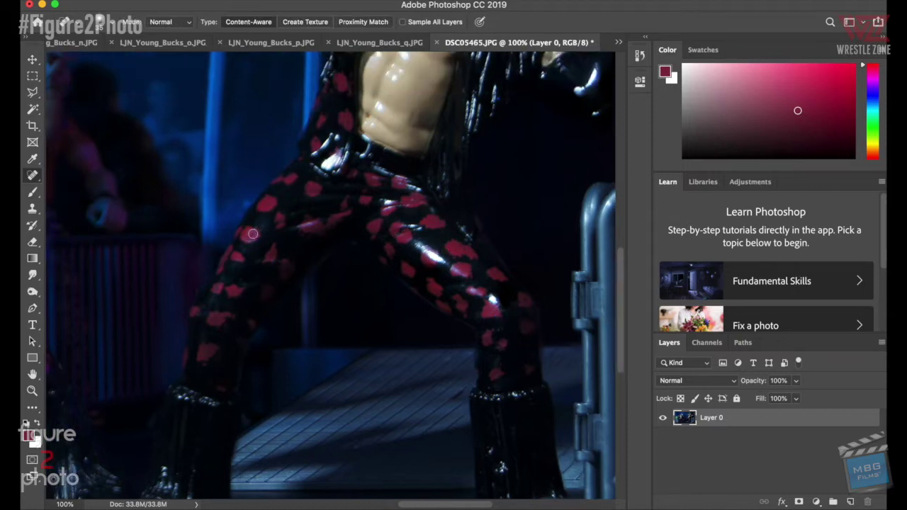
scroll(386, 225, "up", 3)
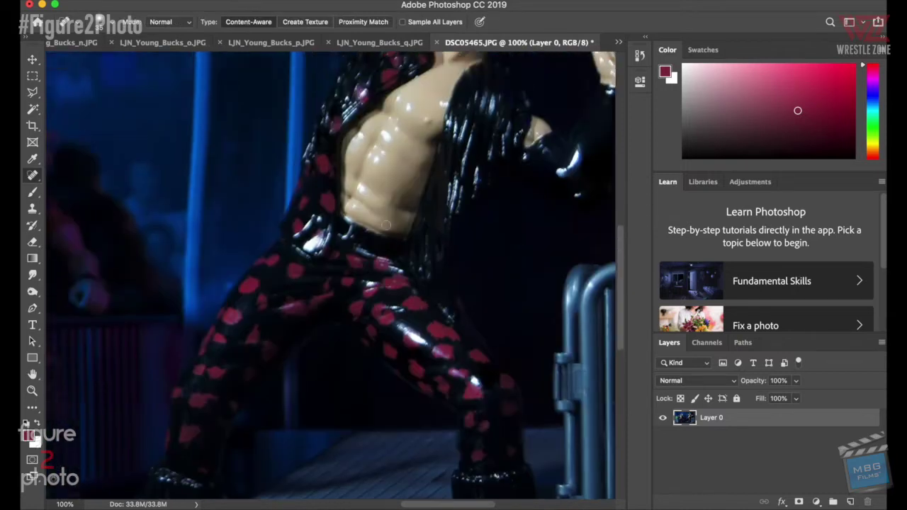
scroll(387, 225, "left", 10)
scroll(387, 225, "right", 10)
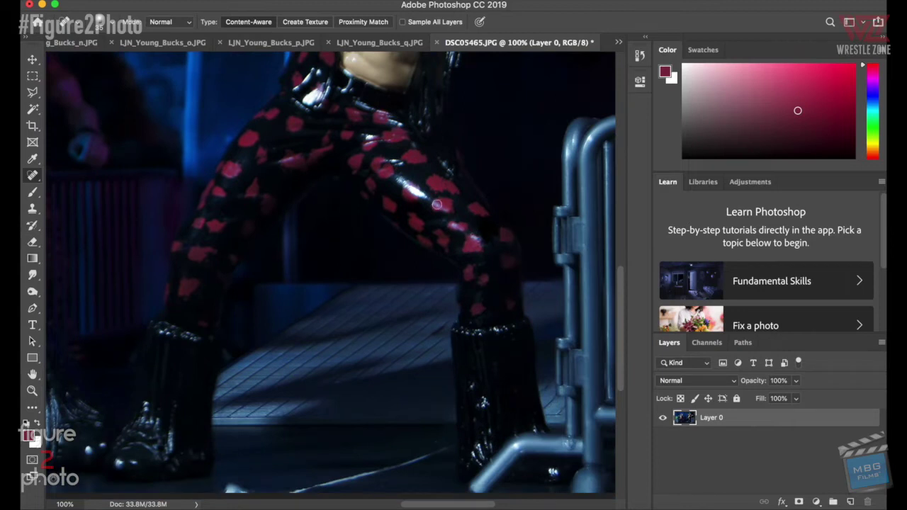
- Retouch the bright reflections on the right figure's front thigh and knee, alternating Clone Stamp, Spot Healing Brush and dark red Brush
left_click(32, 208)
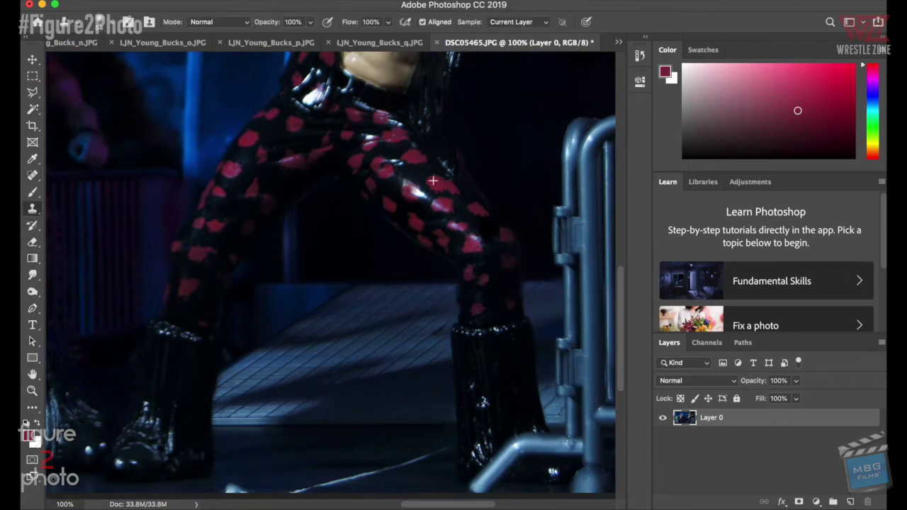
key("j")
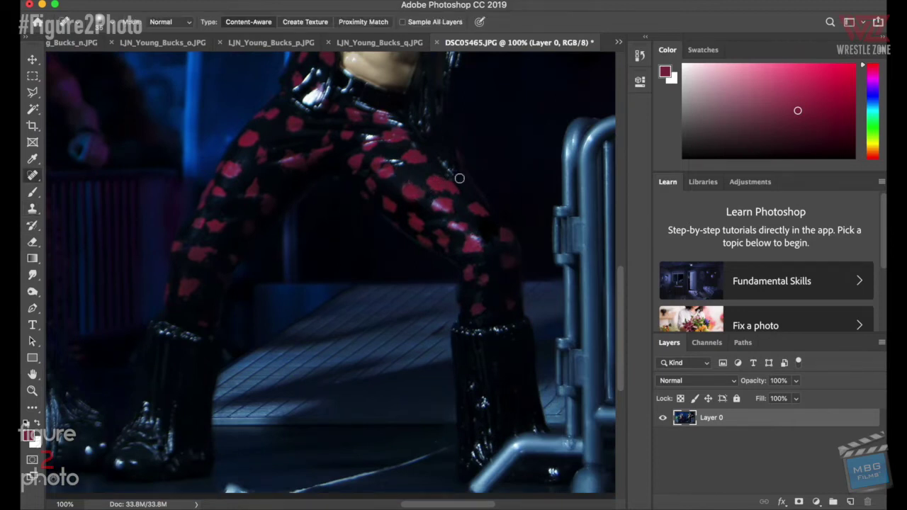
key("b")
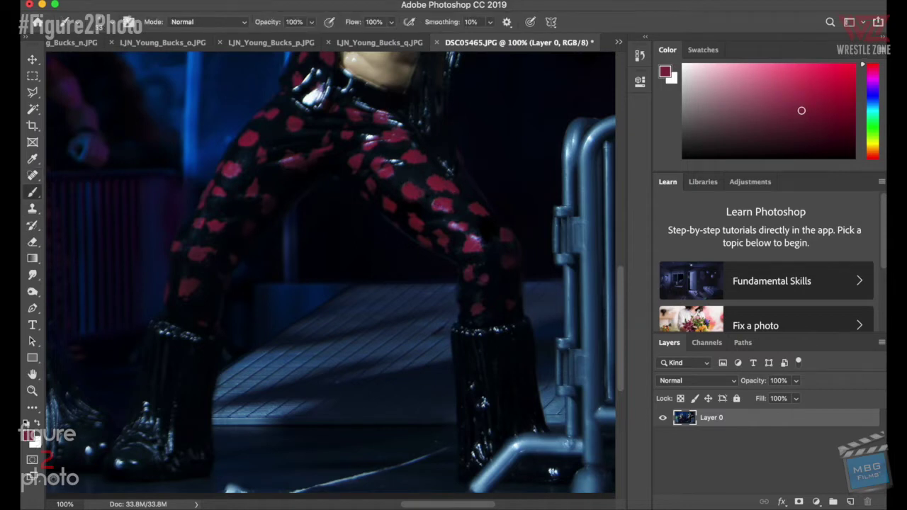
key("j")
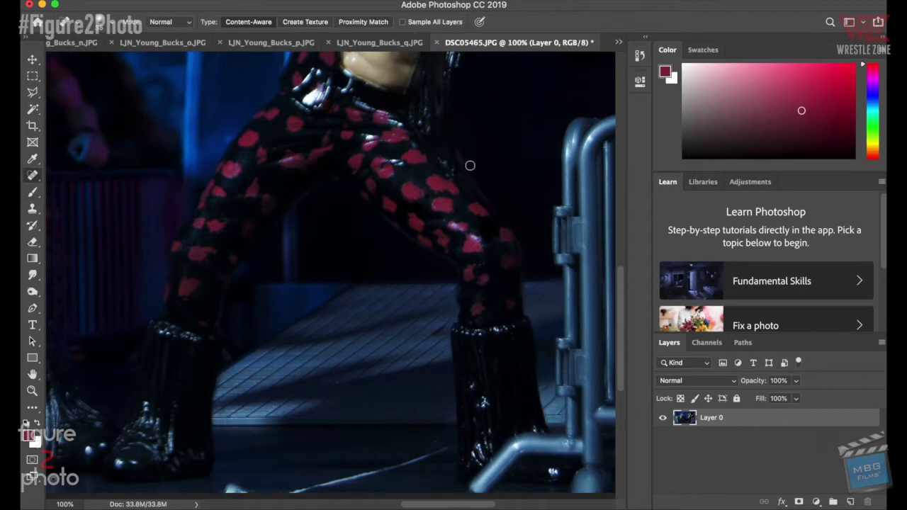
key("s")
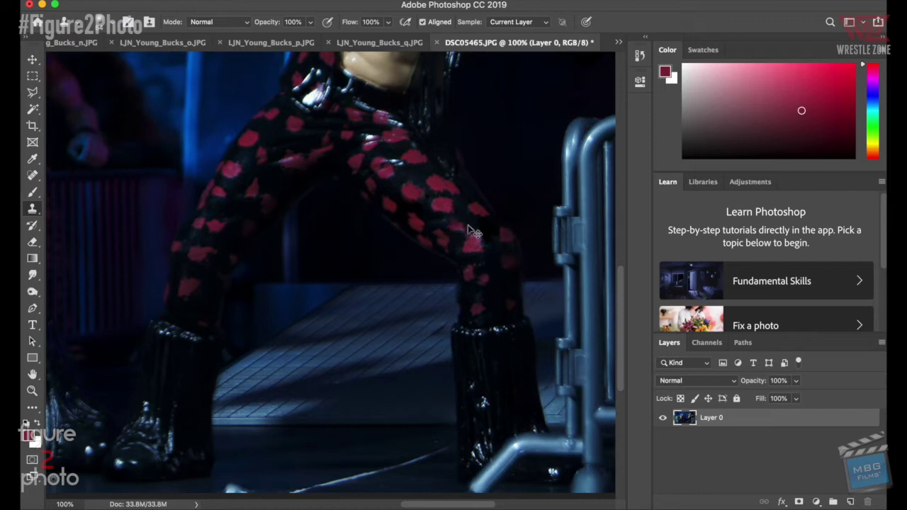
- Clone dark fabric over the glare along the right figure's waistband and the lower corner of the jacket
scroll(506, 237, "up", 5)
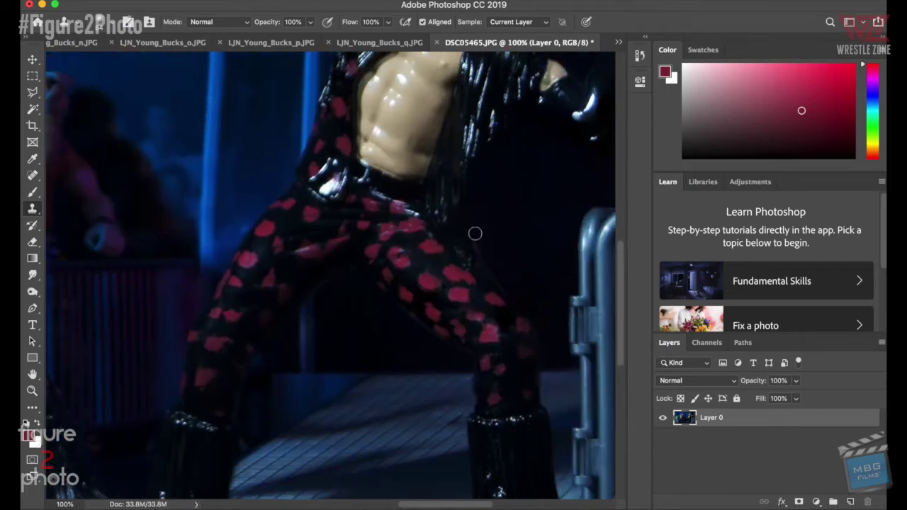
scroll(475, 234, "up", 2)
scroll(417, 253, "left", 5)
scroll(417, 253, "up", 3)
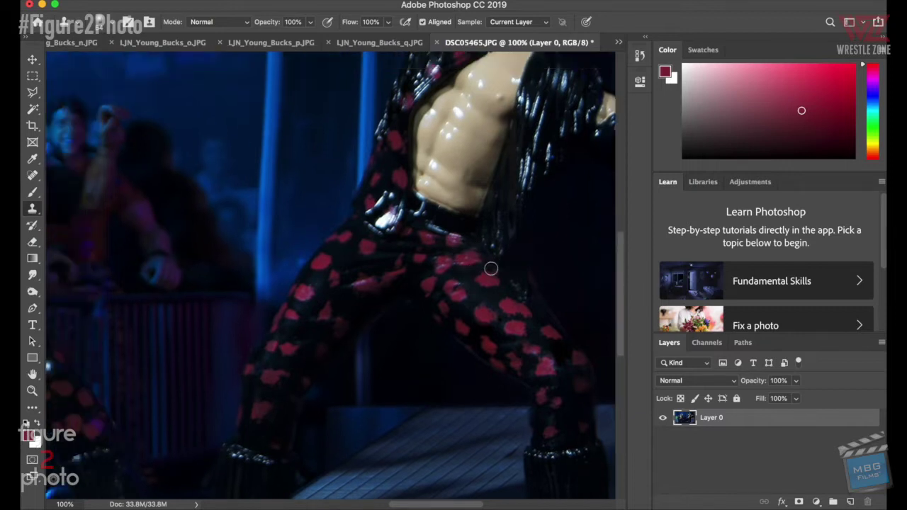
left_click(422, 197, "alt")
mouse_move(439, 245)
left_mouse_down()
mouse_move(424, 254)
mouse_move(435, 246)
mouse_move(427, 231)
mouse_move(419, 239)
mouse_move(478, 243)
left_mouse_up()
- Remove the highlights on the elbow and cuff of the right figure's black sleeve with the Clone Stamp and Spot Healing Brush
scroll(479, 319, "up", 5)
scroll(480, 318, "right", 5)
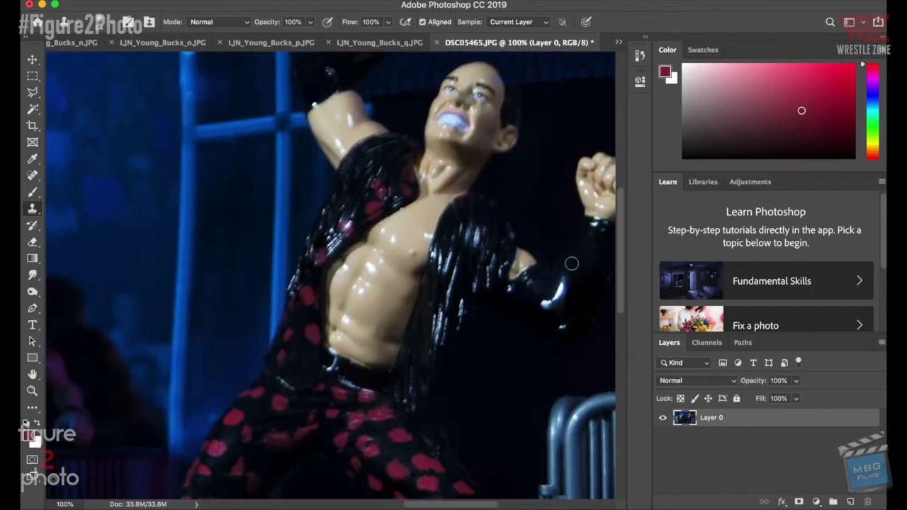
key("j")
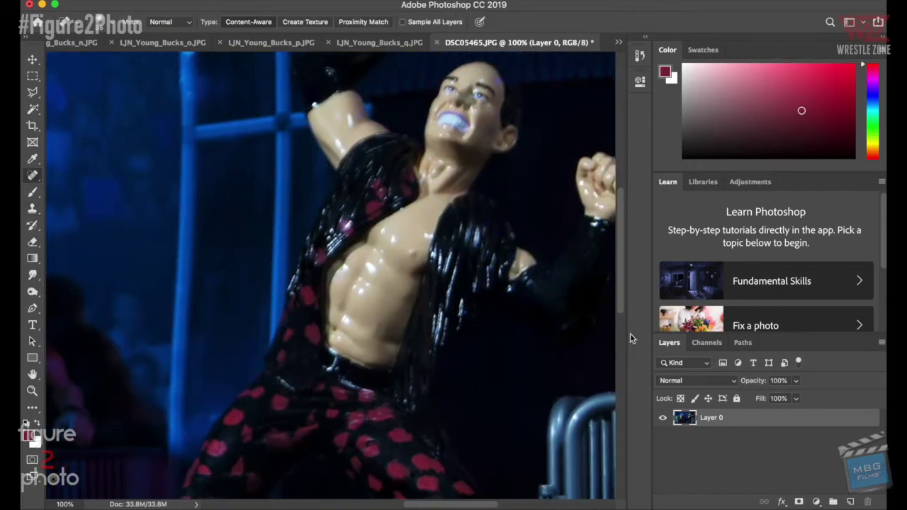
scroll(613, 332, "right", 2)
key("s")
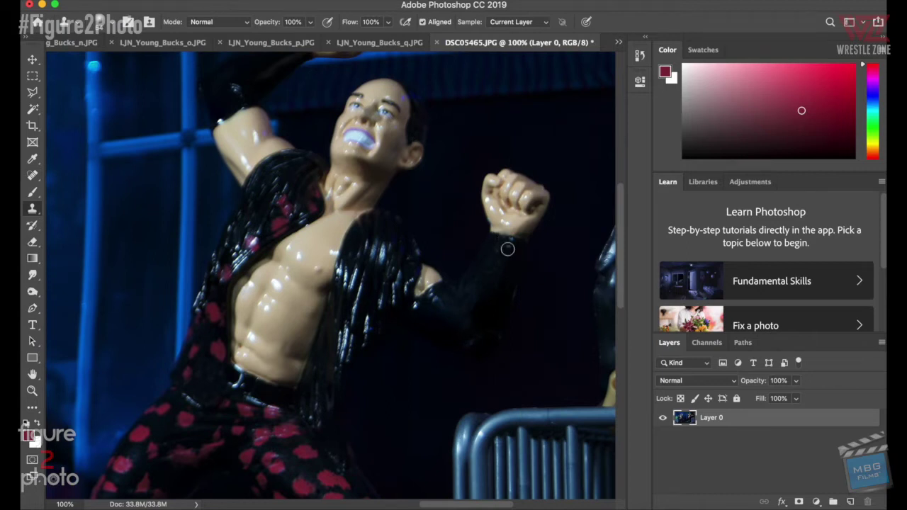
- Heal the bright glints on both figures' black boots along the lower edge of the photo
scroll(454, 261, "down", 5)
scroll(453, 261, "down", 5)
scroll(454, 261, "left", 2)
left_click(32, 178)
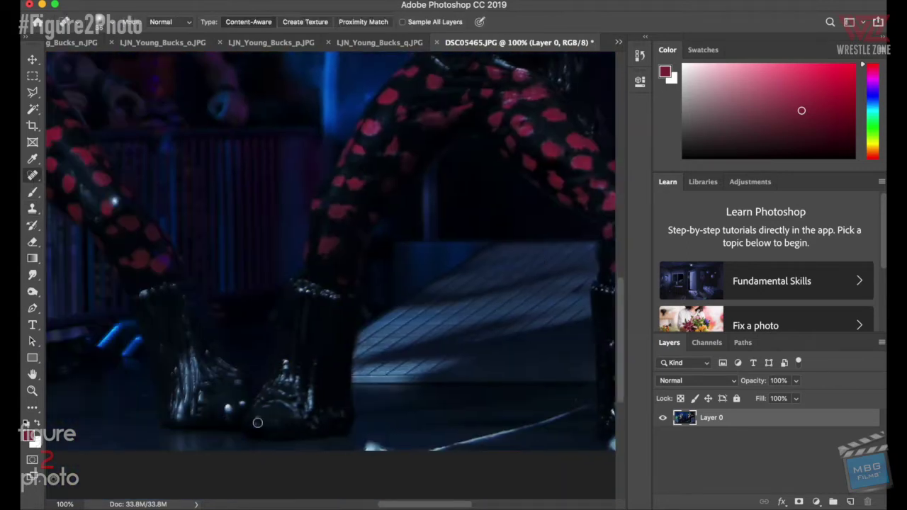
scroll(242, 402, "left", 6)
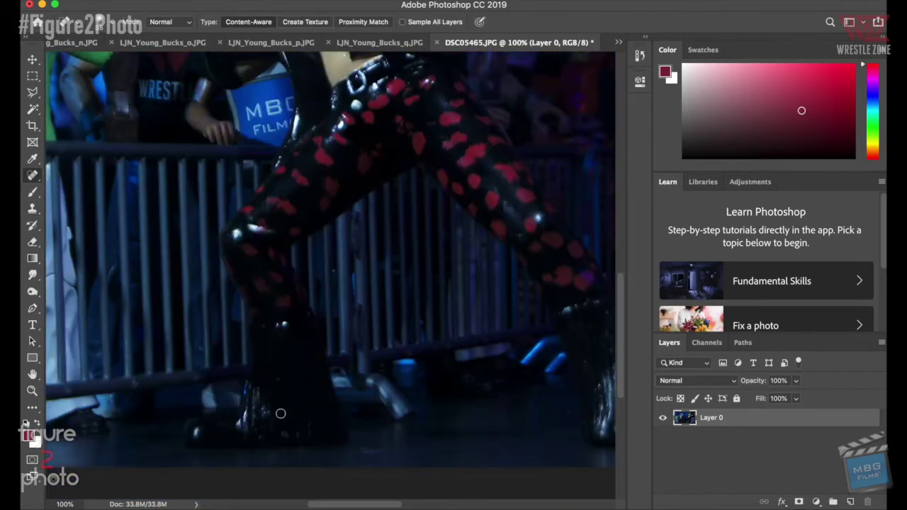
scroll(269, 424, "right", 6)
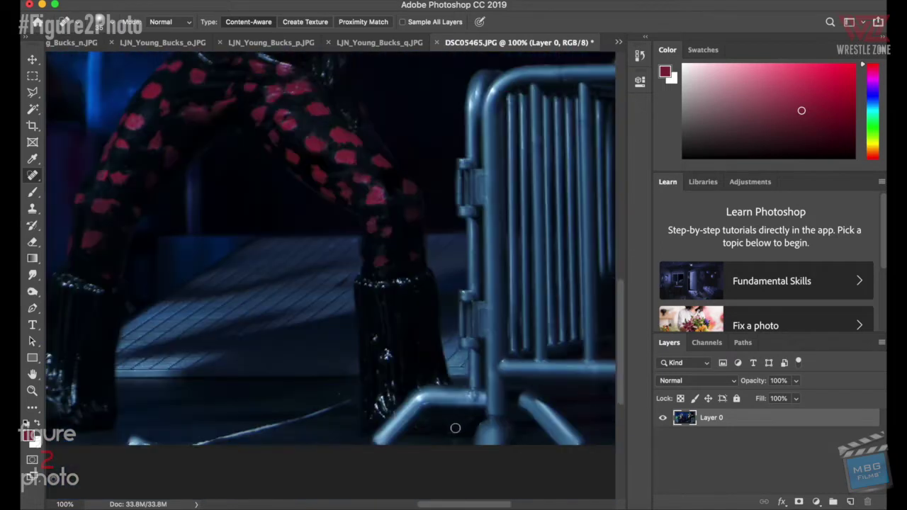
- Retouch the glare on the left-hand figure's knees, thighs and hips below the belt using the Spot Healing Brush and Clone Stamp
scroll(458, 428, "up", 5)
scroll(459, 427, "left", 4)
scroll(458, 428, "right", 3)
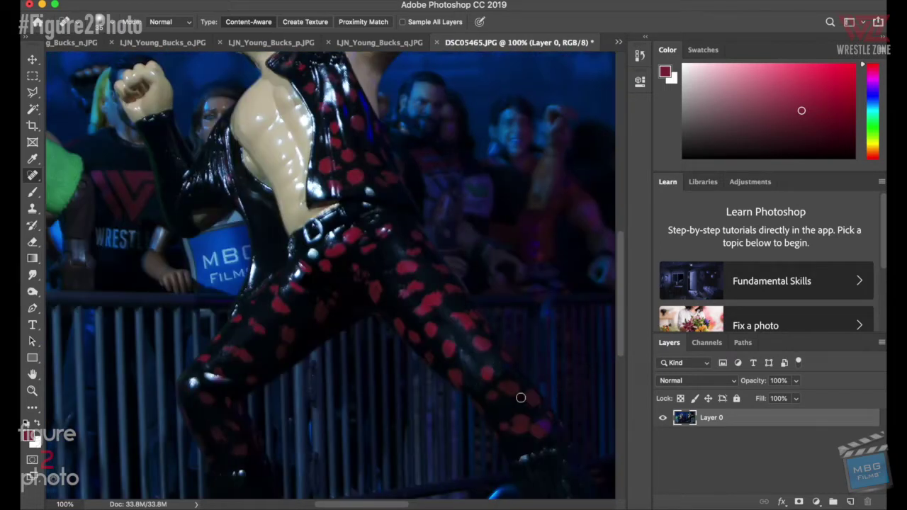
scroll(248, 341, "up", 2)
scroll(248, 340, "right", 2)
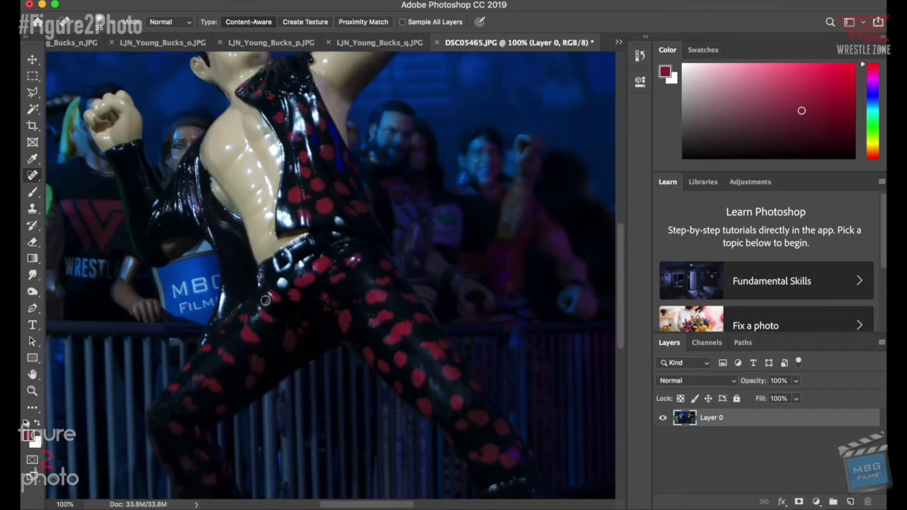
scroll(287, 284, "up", 1)
scroll(287, 284, "right", 1)
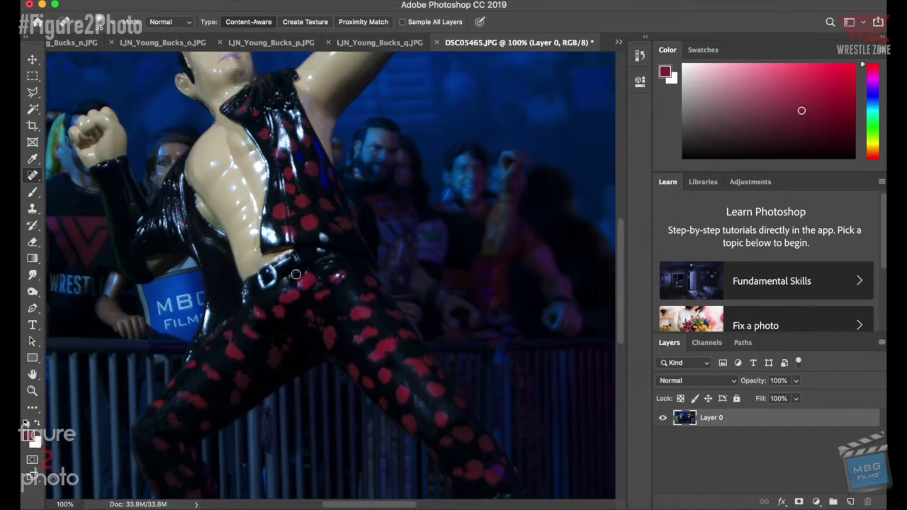
key("s")
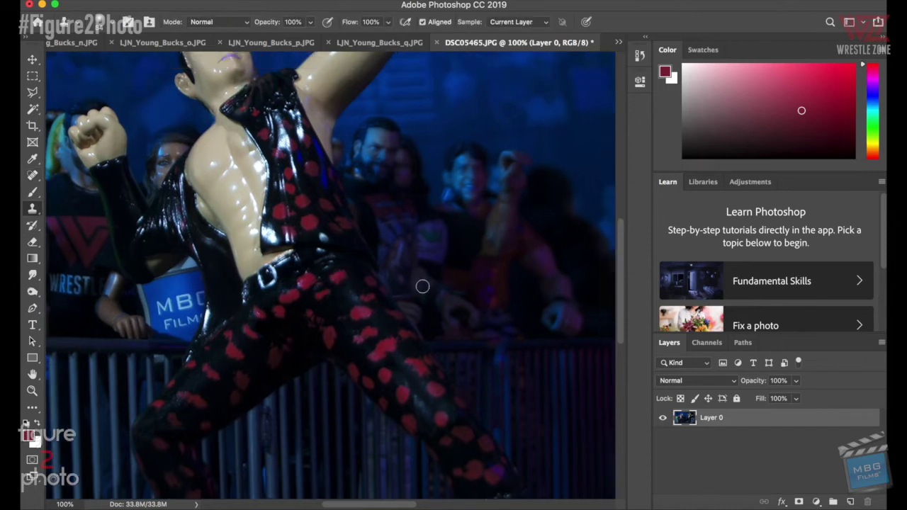
- Retouch the shiny reflections along the lower edge of the left figure's spotted vest with the Spot Healing Brush and Clone Stamp
scroll(411, 298, "up", 4)
key("j")
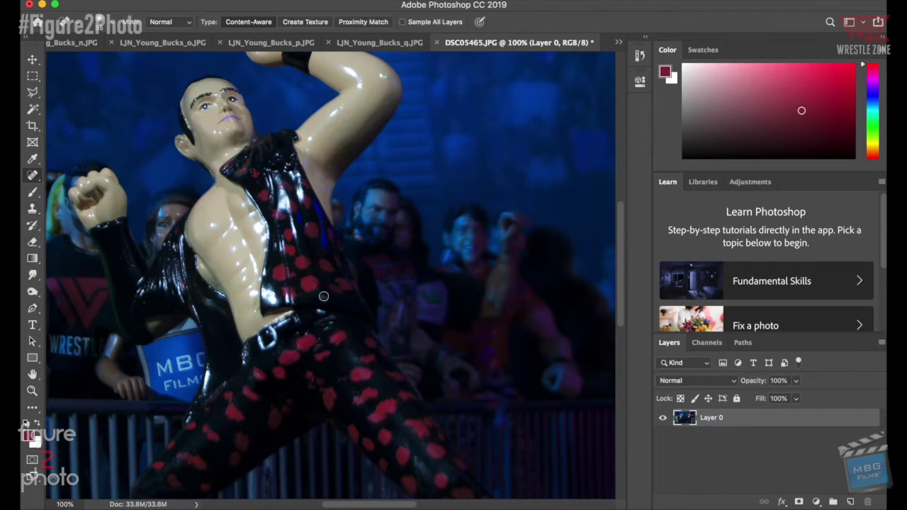
scroll(319, 310, "right", 1)
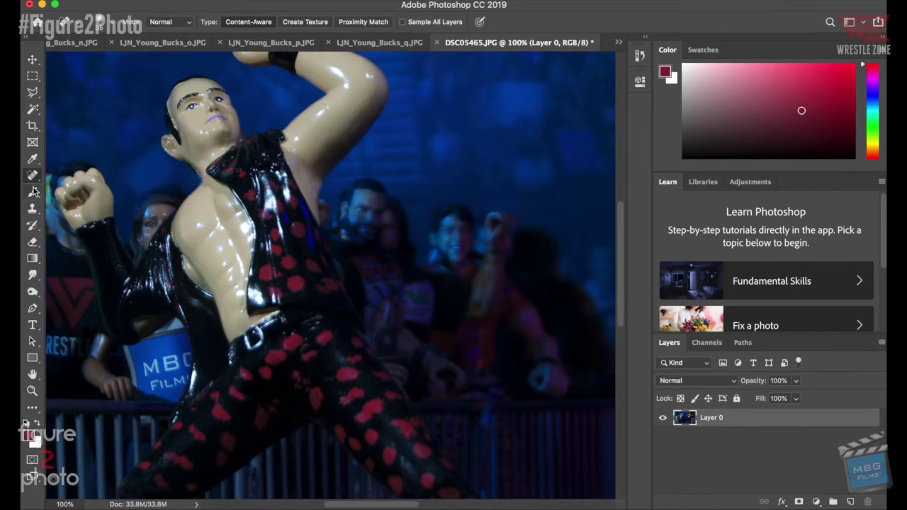
key("s")
key("j")
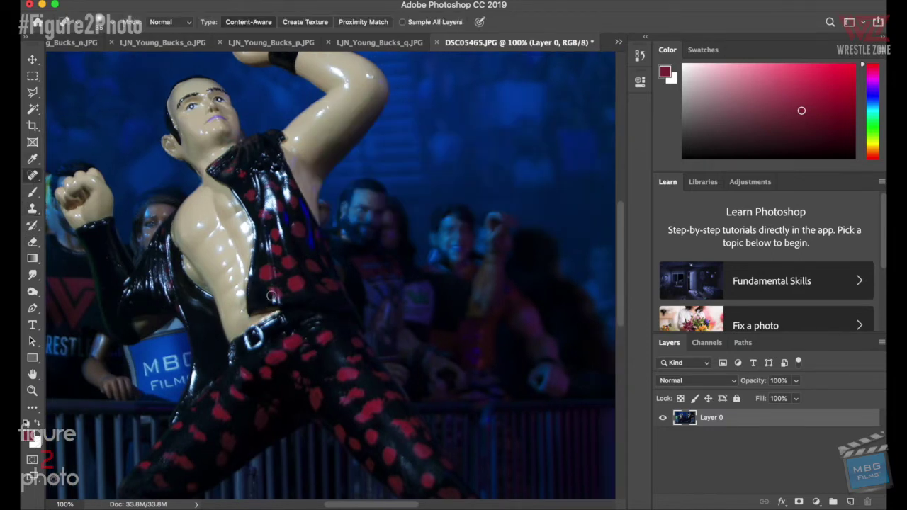
- Heal the white streaks on the front of the left figure's vest and the highlights on the black sleeve
scroll(324, 307, "right", 6)
scroll(324, 307, "left", 5)
scroll(324, 308, "up", 3)
left_click_drag(243, 245, 253, 279)
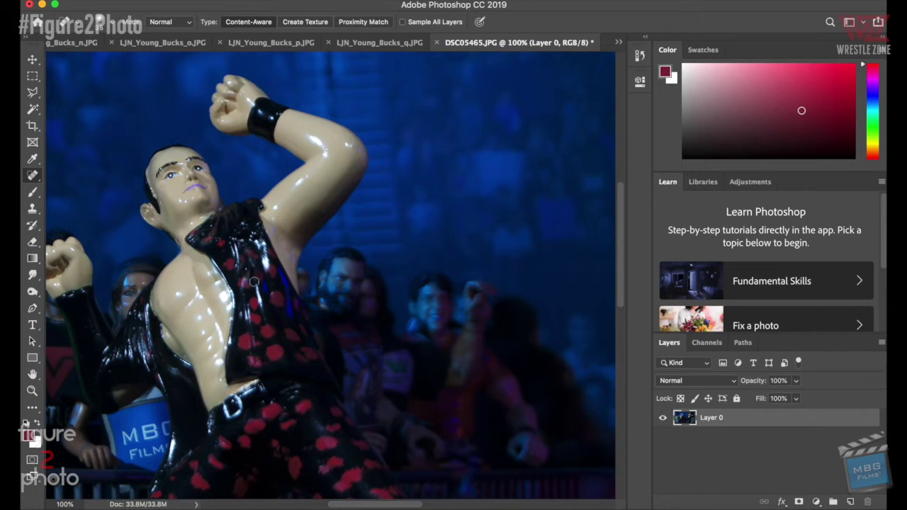
scroll(267, 326, "down", 10)
scroll(275, 347, "left", 4)
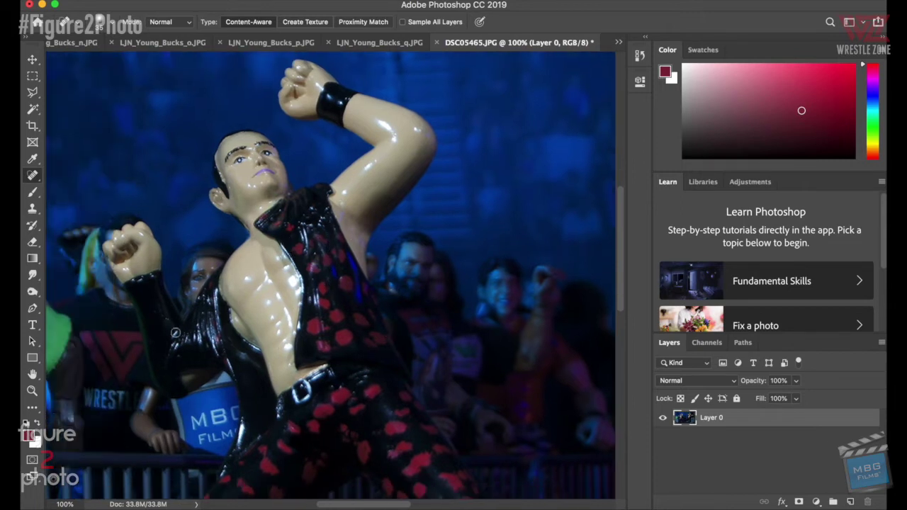
scroll(285, 331, "up", 6)
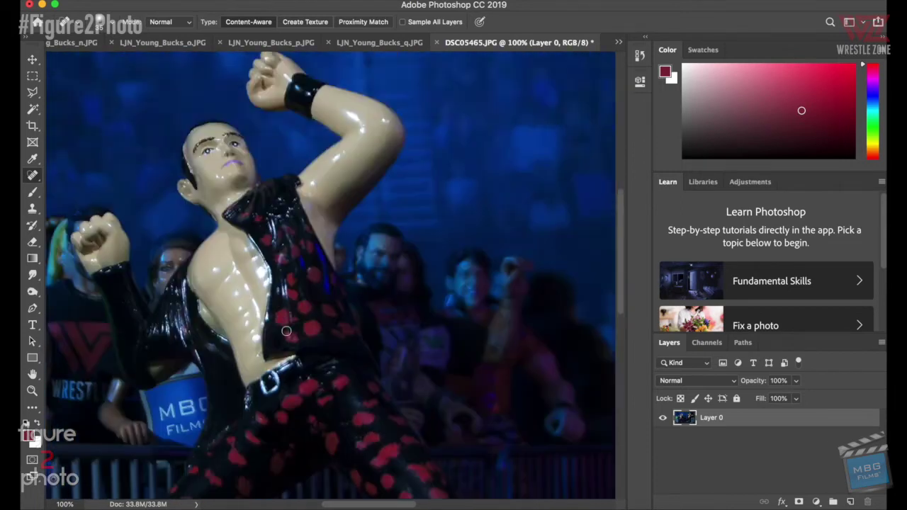
- Enlarge the Spot Healing Brush, heal away the bright line on the floor beside the boots, and fit the photo to the window
scroll(182, 284, "down", 15)
scroll(183, 283, "right", 12)
left_click(99, 21)
left_click_drag(69, 58, 85, 58)
key("Return")
scroll(535, 398, "right", 4)
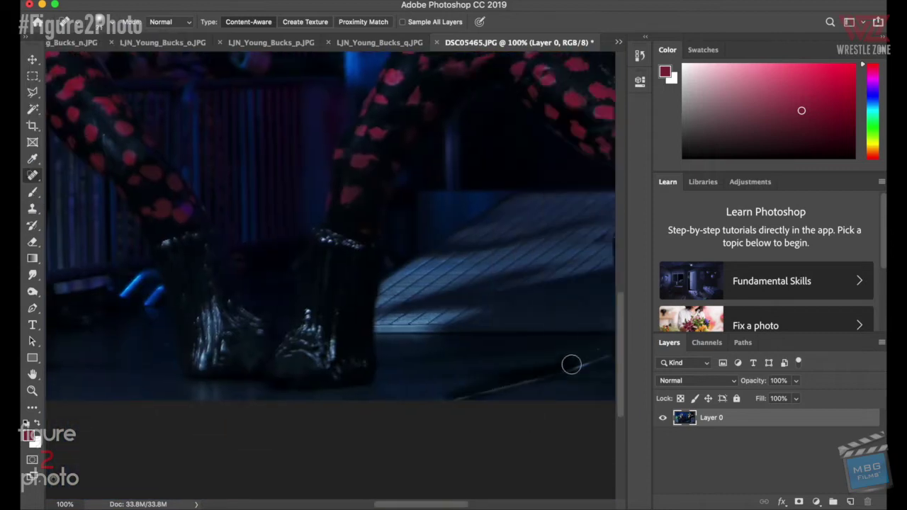
scroll(545, 357, "right", 3)
scroll(518, 386, "left", 8)
key("super+0")
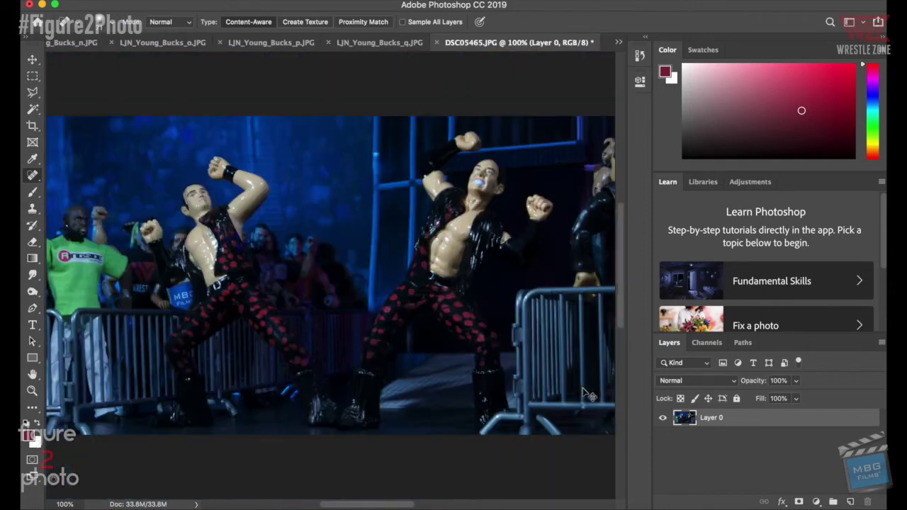
- Heal the faint blemish in the dark window pane beside the right figure's raised arm
key("super+1")
scroll(439, 177, "up", 10)
key("s")
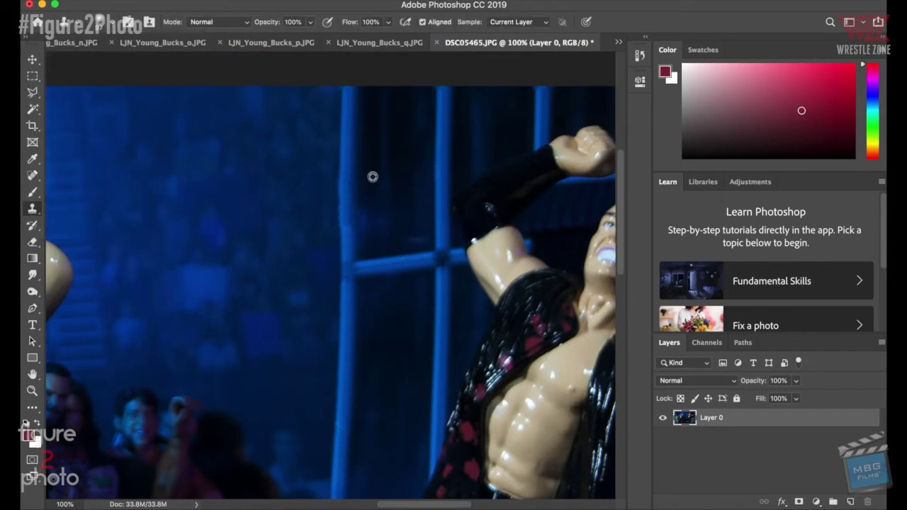
key("j")
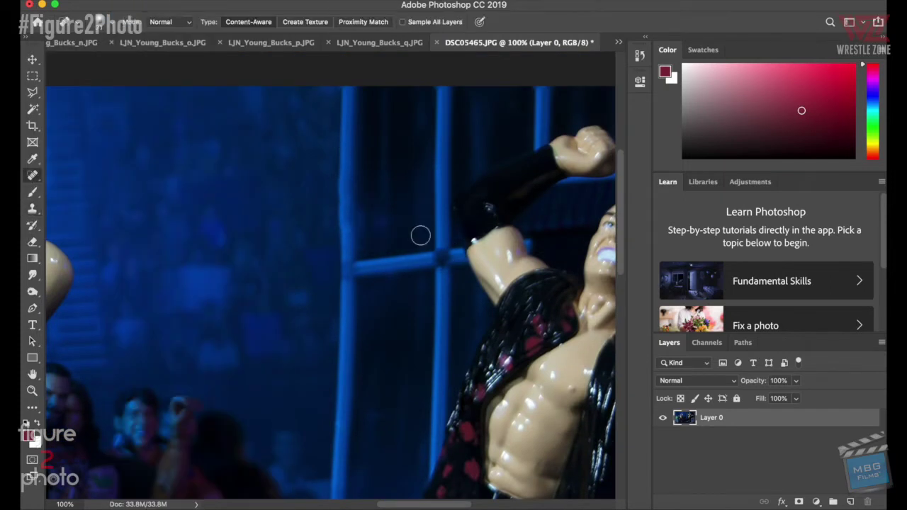
left_click(369, 221)
scroll(453, 220, "right", 1)
- Retouch the bright reflections on the right figure's raised black sleeve with the Clone Stamp and a smaller Spot Healing Brush
key("s")
left_click(475, 206)
key("j")
left_click(104, 22)
left_click_drag(70, 56, 60, 56)
left_click(457, 240)
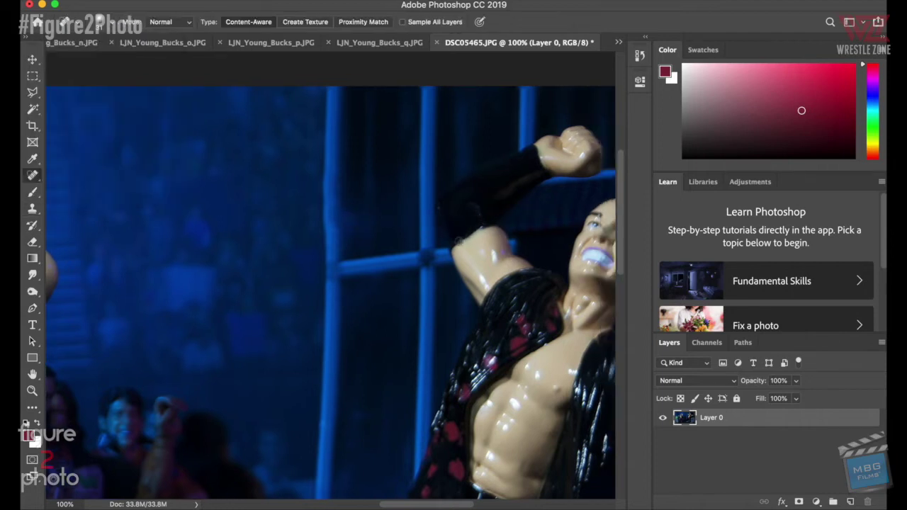
scroll(532, 221, "right", 2)
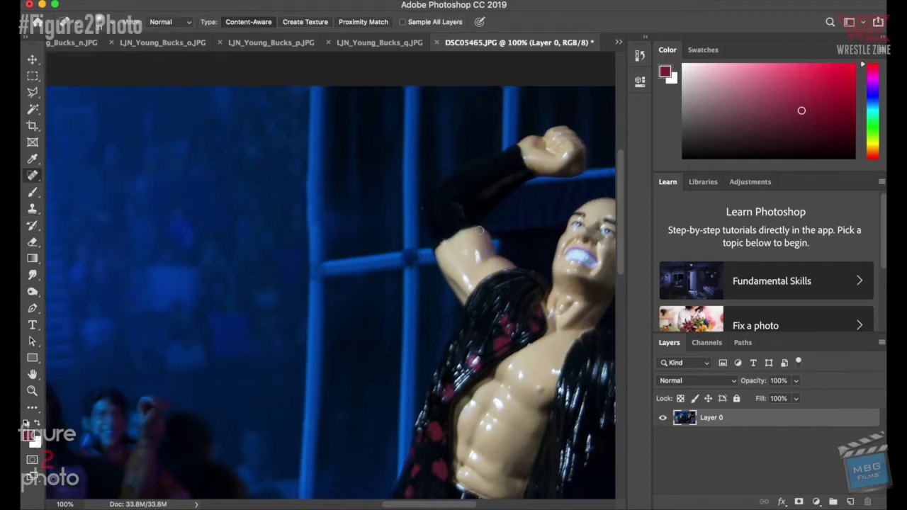
- Undo the last smudge stroke on the right figure
scroll(479, 231, "right", 9)
scroll(479, 230, "down", 2)
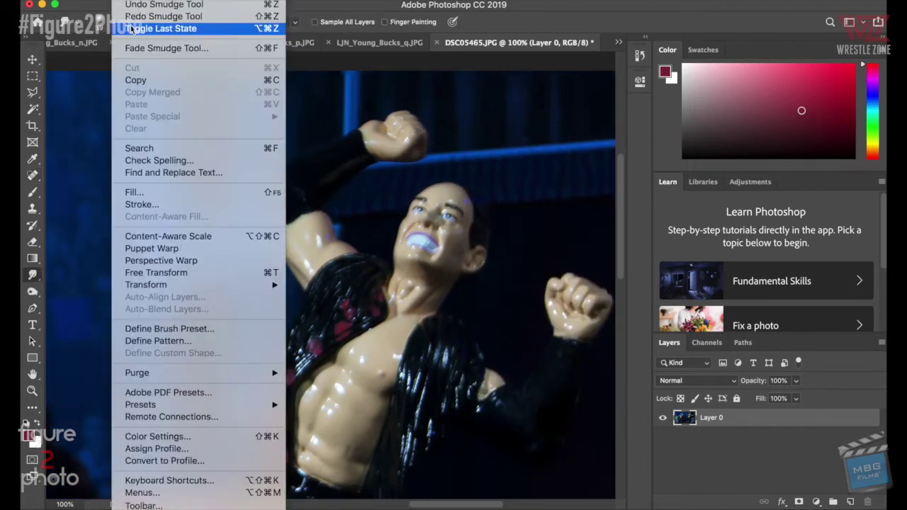
left_click(123, 2)
left_click(124, 5)
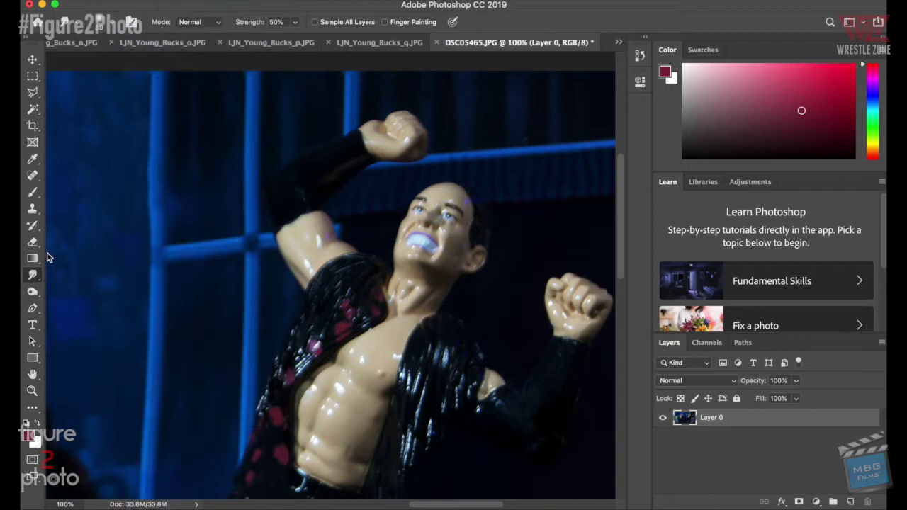
- Clone and heal away the white and pink highlights on both sides of the right figure's open vest
key("s")
scroll(309, 272, "down", 3)
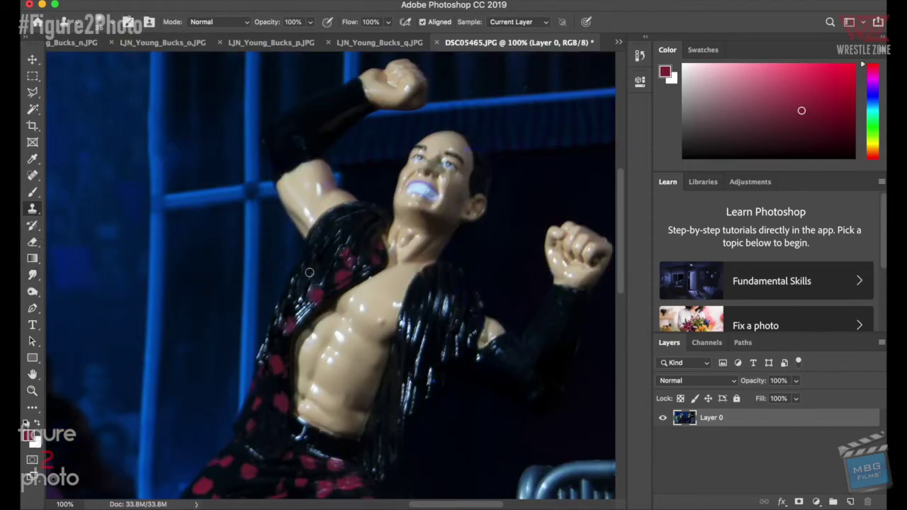
left_click_drag(301, 303, 297, 319)
scroll(394, 305, "down", 6)
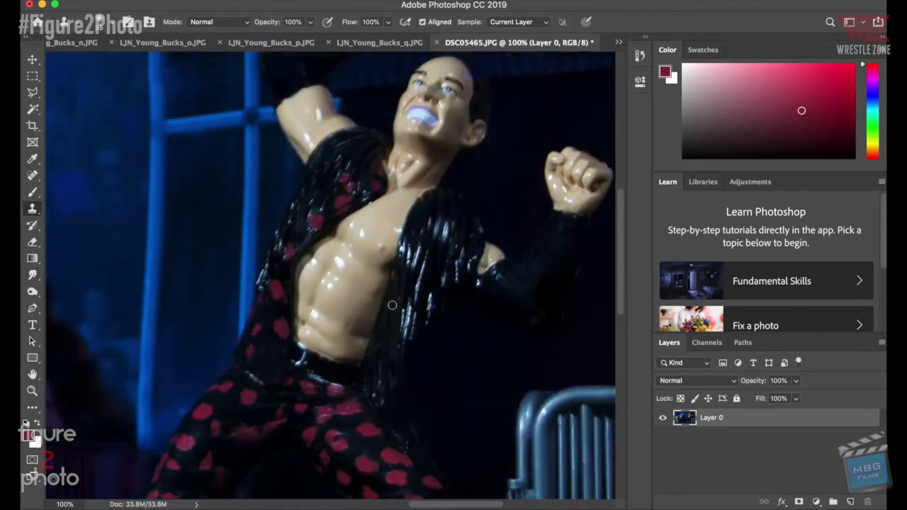
key("j")
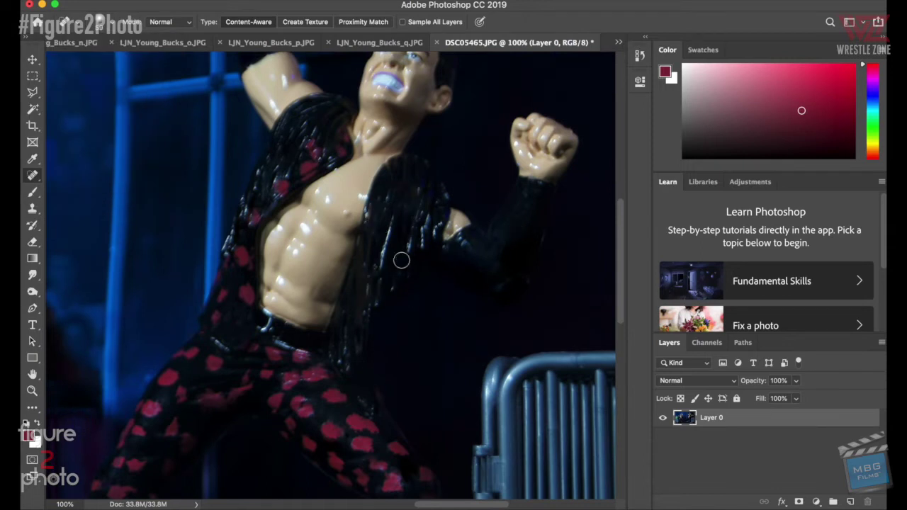
scroll(401, 261, "up", 4)
key("super+0")
- Add a Color Balance and a Levels adjustment layer above the photo, and return to the Color Balance layer
left_click(815, 502)
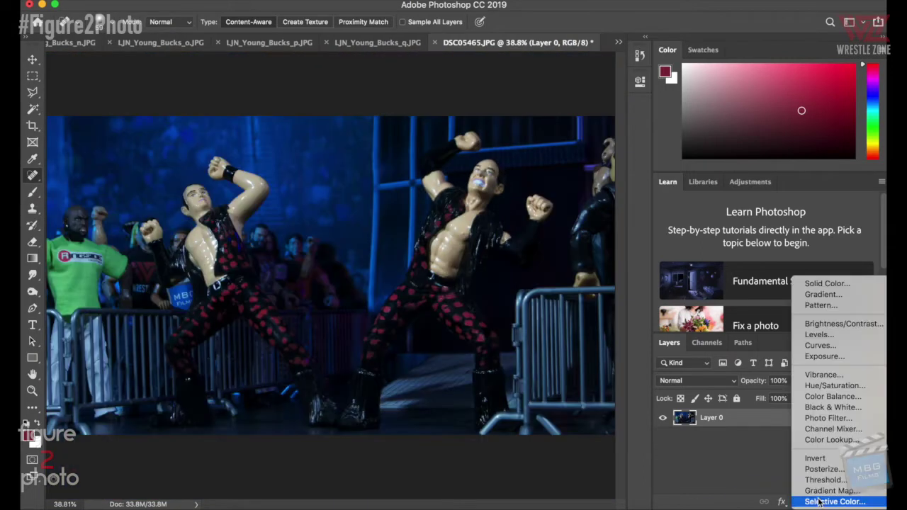
left_click(833, 397)
left_click(815, 502)
left_click(820, 335)
left_click(595, 142)
key("alt+bracketleft")
- Adjust the Color Balance layer's cyan–red, magenta–green and yellow–blue sliders, including the midtones, to warm the skin and strengthen the blues
left_click(519, 190)
left_click(505, 146)
left_click(522, 118)
left_click(510, 132)
left_click_drag(514, 148, 502, 149)
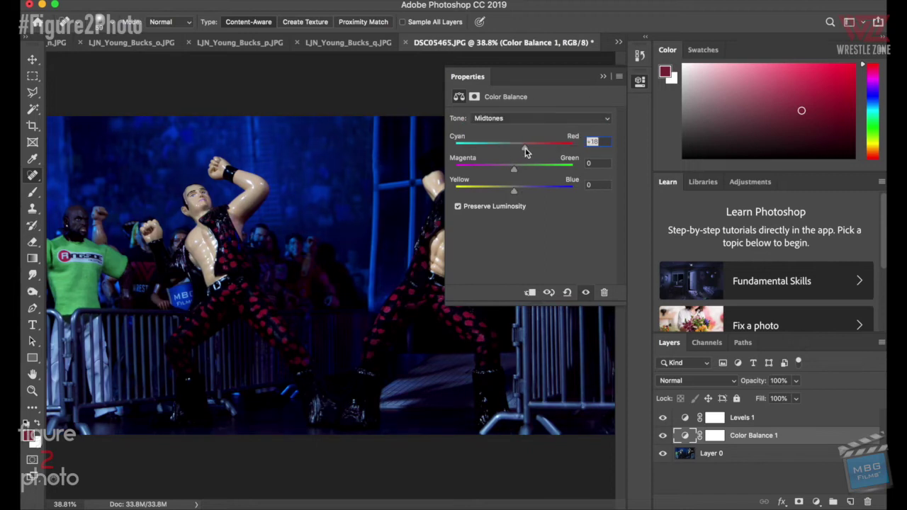
left_click_drag(521, 171, 514, 172)
left_click_drag(524, 192, 514, 192)
left_click_drag(514, 147, 514, 171)
left_click_drag(513, 190, 522, 193)
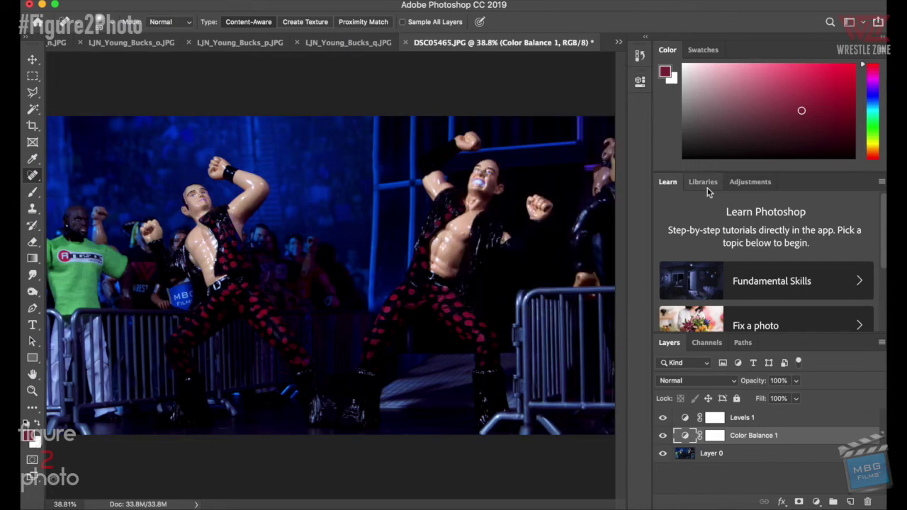
left_click(715, 418)
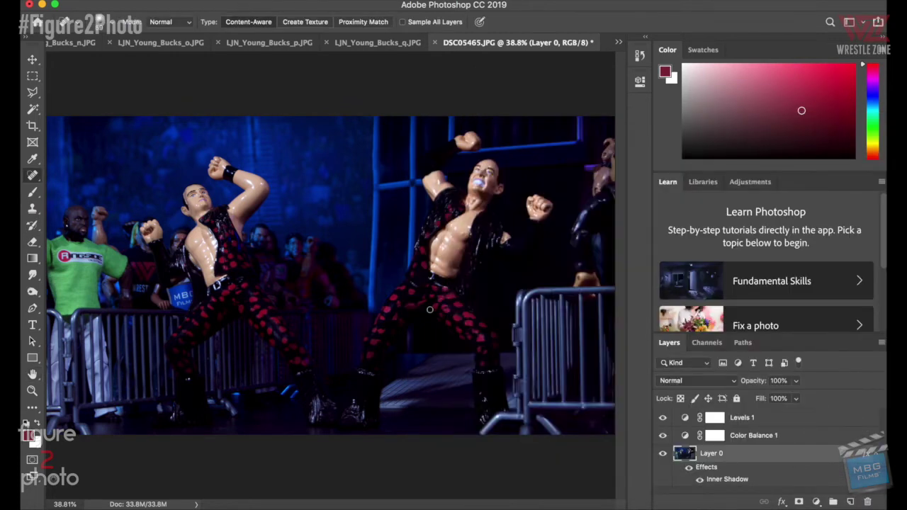
- Select the blue backdrop and crowd around the left figure above the barricade with a 10 px feathered Polygonal Lasso
key("l")
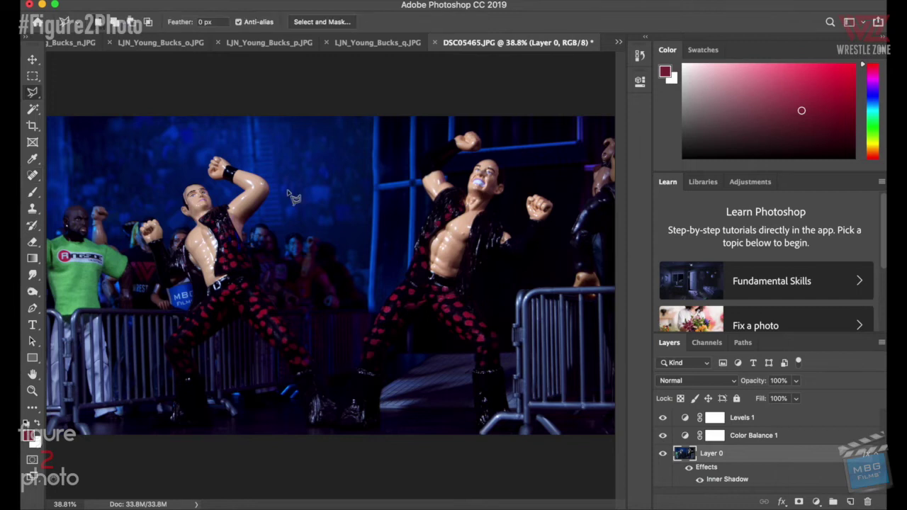
mouse_move(191, 306)
left_mouse_down()
mouse_move(185, 281)
mouse_move(167, 287)
mouse_move(149, 238)
mouse_move(192, 238)
left_mouse_up()
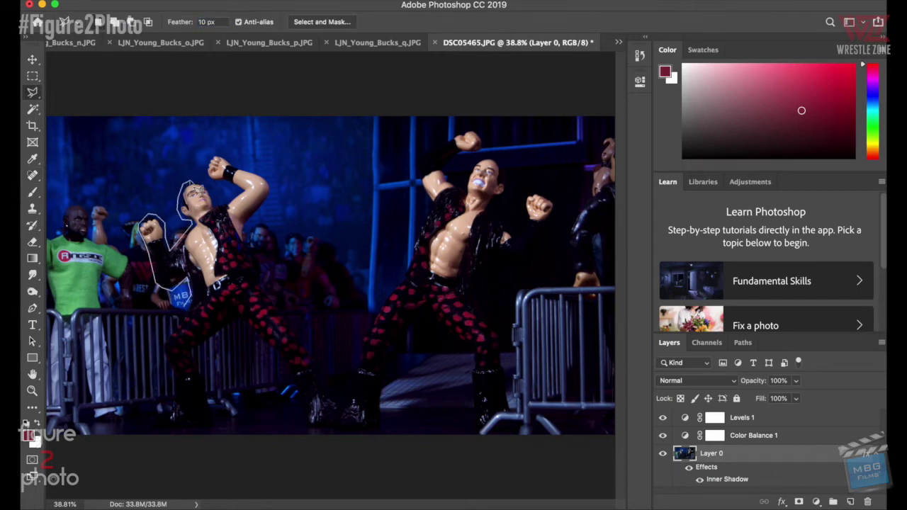
left_click_drag(235, 211, 221, 191)
mouse_move(277, 192)
left_mouse_down()
mouse_move(248, 230)
mouse_move(278, 311)
mouse_move(368, 311)
mouse_move(374, 107)
mouse_move(92, 88)
mouse_move(47, 173)
mouse_move(49, 309)
mouse_move(198, 308)
left_mouse_up()
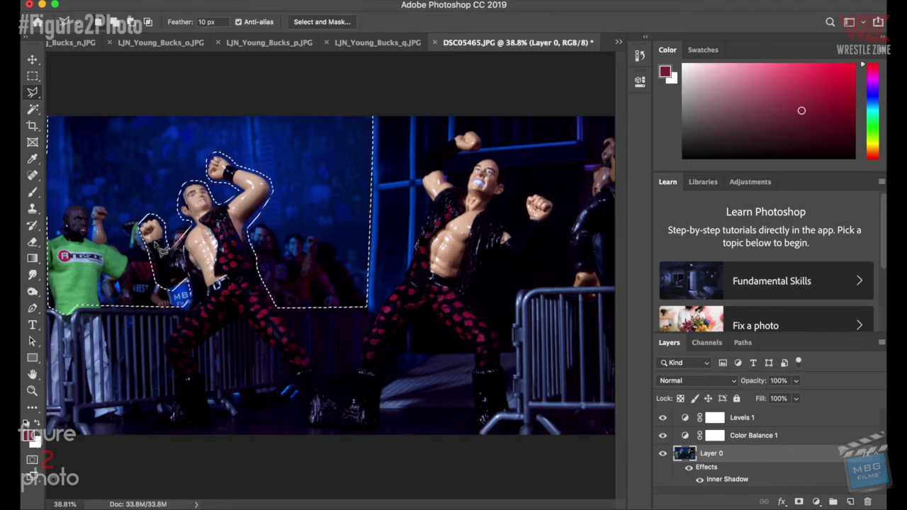
- Blur the selected crowd backdrop with a 4.1 pixel Gaussian Blur and clear the selection
left_click(290, 2)
left_click(489, 189)
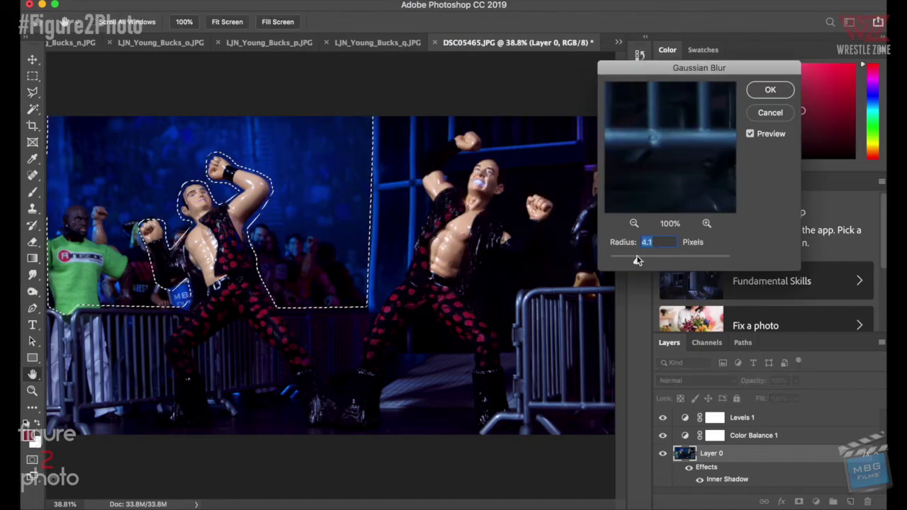
key("Return")
key("ctrl+d")
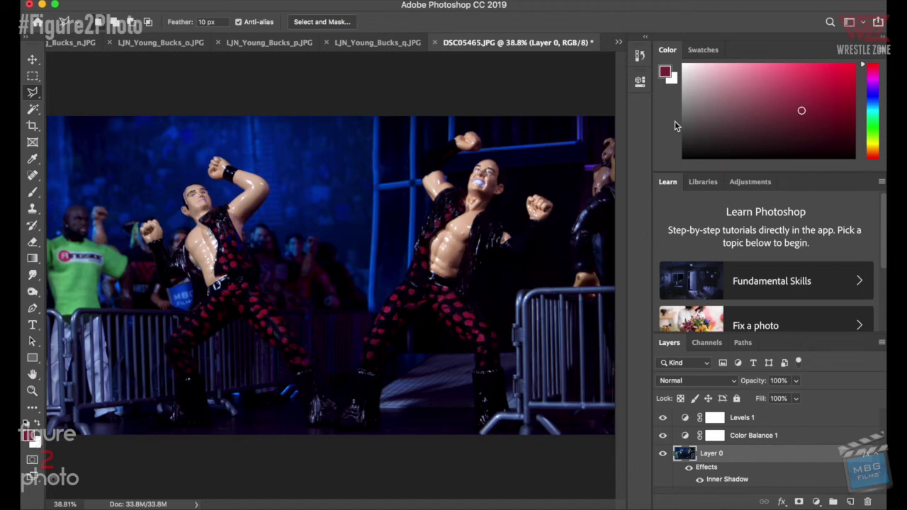
- Select the spectator's white trousers between the barricade bars by adding several narrow Polygonal Lasso areas
mouse_move(55, 363)
left_mouse_down()
mouse_move(58, 333)
mouse_move(110, 338)
mouse_move(96, 415)
mouse_move(100, 327)
left_mouse_up()
left_click(90, 319)
left_click(100, 317)
left_click(95, 317)
left_click(97, 398)
left_click(101, 400)
left_click(100, 317)
left_click(107, 317)
left_click(103, 316)
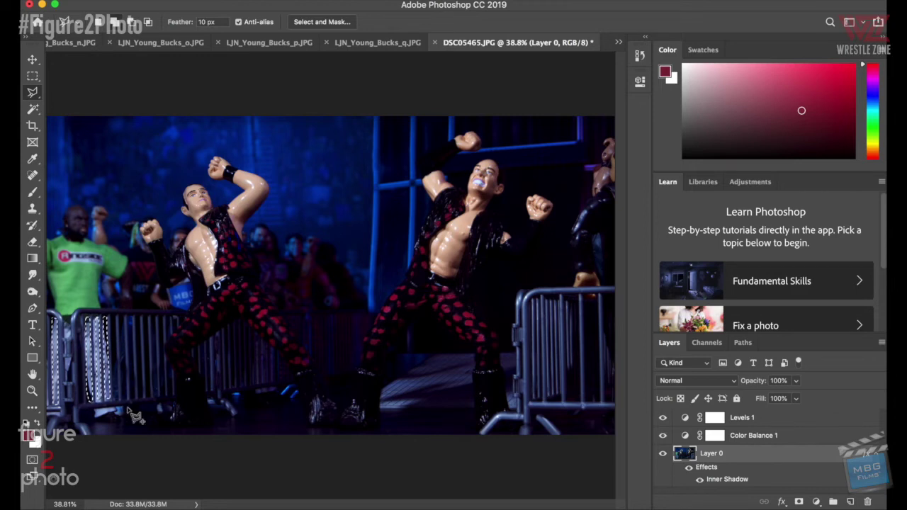
left_click(252, 5)
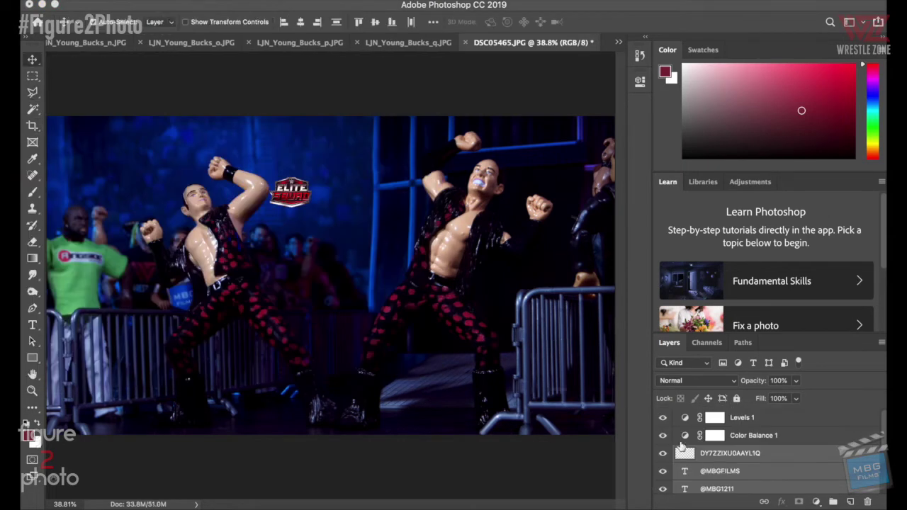
- Arrange the logo and watermark layers over the photo above the adjustment layers, and set the photographer credit's opacity to 40%
left_click_drag(463, 330, 243, 331)
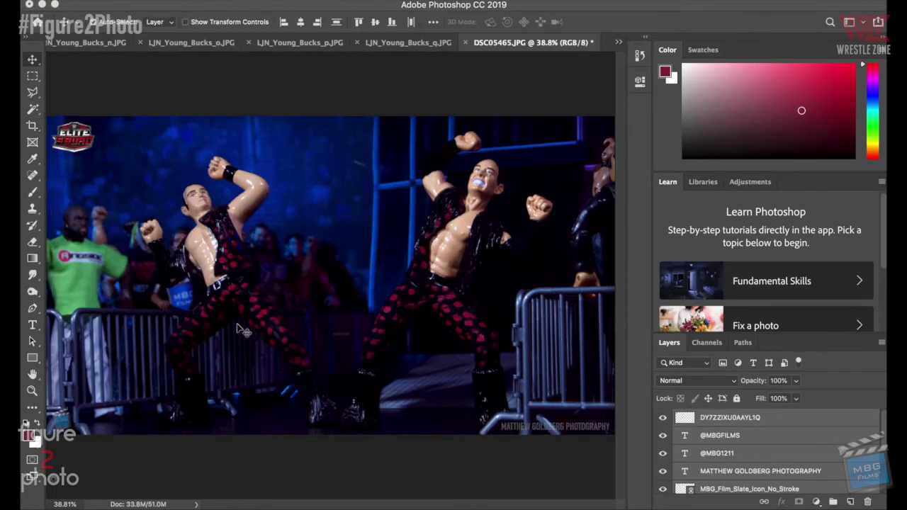
left_click(760, 471)
left_click(777, 380)
type("40")
- Try swapping the photographer credit and the film slate icon between the photo's two lower corners
left_click_drag(572, 428, 125, 429)
left_click(62, 421)
key("super+t")
left_click_drag(63, 421, 601, 421)
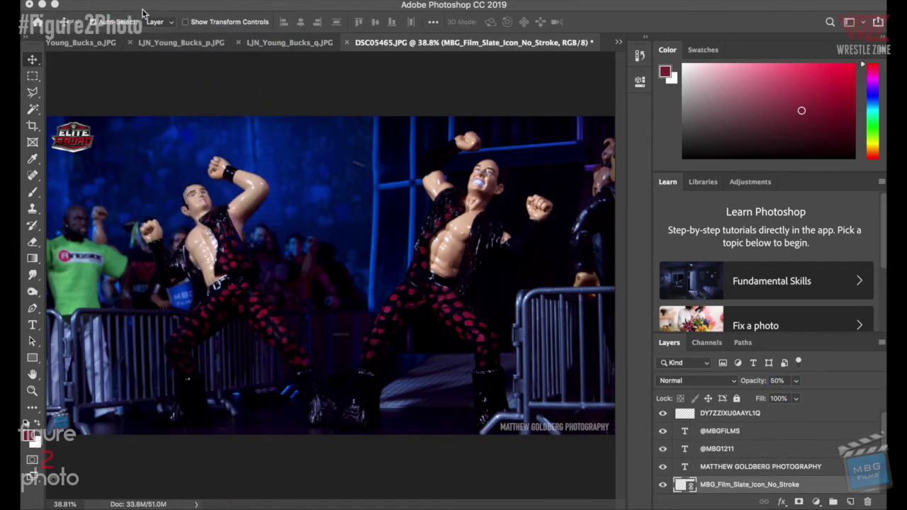
scroll(762, 467, "down", 1)
key("5")
left_click(747, 431)
key("super+t")
key("super+plus")
key("super+plus")
key("super+plus")
key("super+plus")
scroll(160, 397, "left", 4)
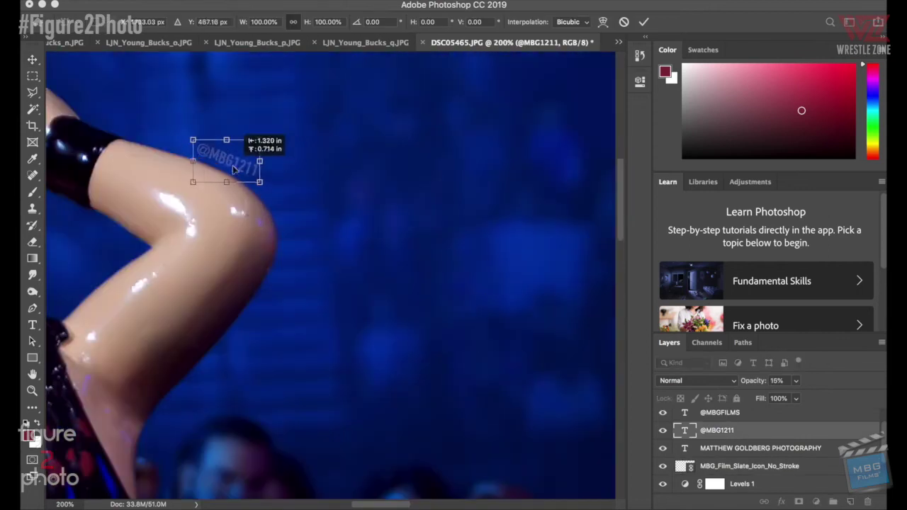
key("Return")
left_click(796, 380)
key("ctrl+0")
left_click_drag(779, 394, 790, 394)
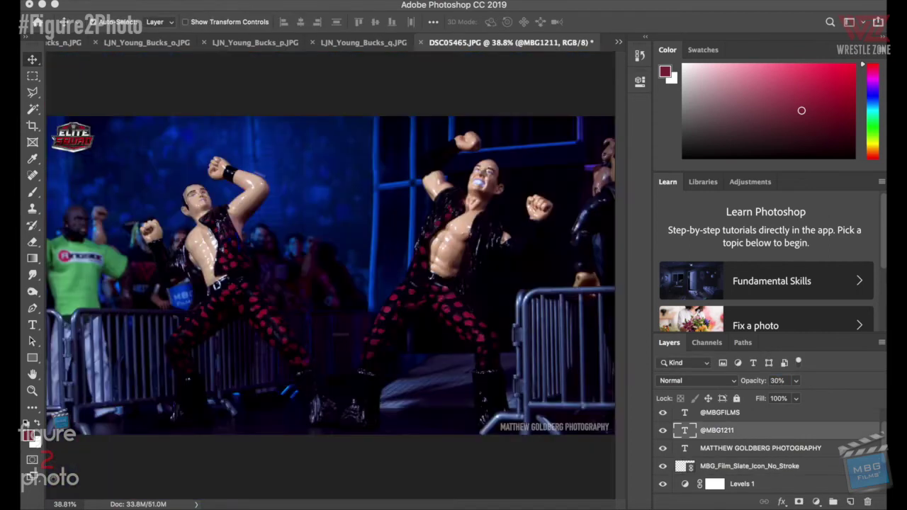
key("ctrl+1")
key("ctrl+t")
left_click_drag(284, 212, 257, 263)
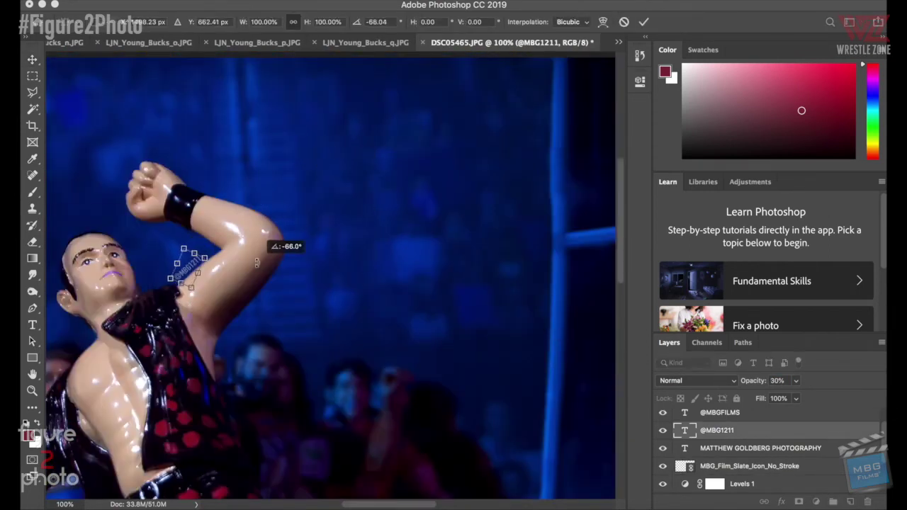
key("Return")
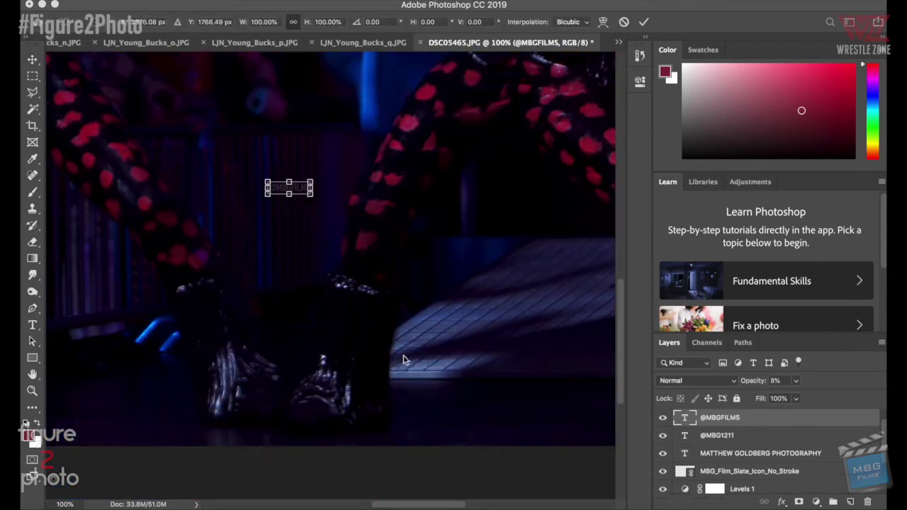
left_click_drag(403, 355, 428, 374)
left_click_drag(234, 367, 439, 368)
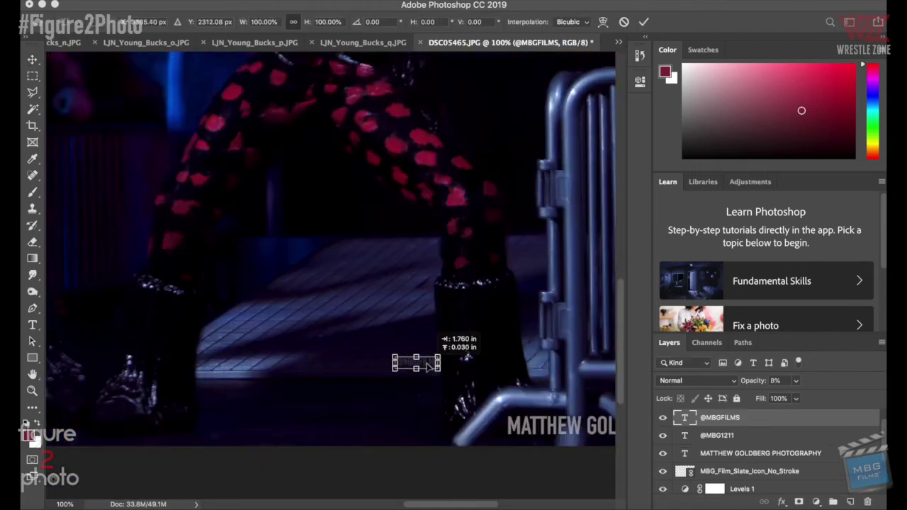
key("Return")
type("5")
key("Return")
scroll(466, 336, "up", 8)
scroll(465, 336, "left", 8)
left_click(727, 434)
key("super+0")
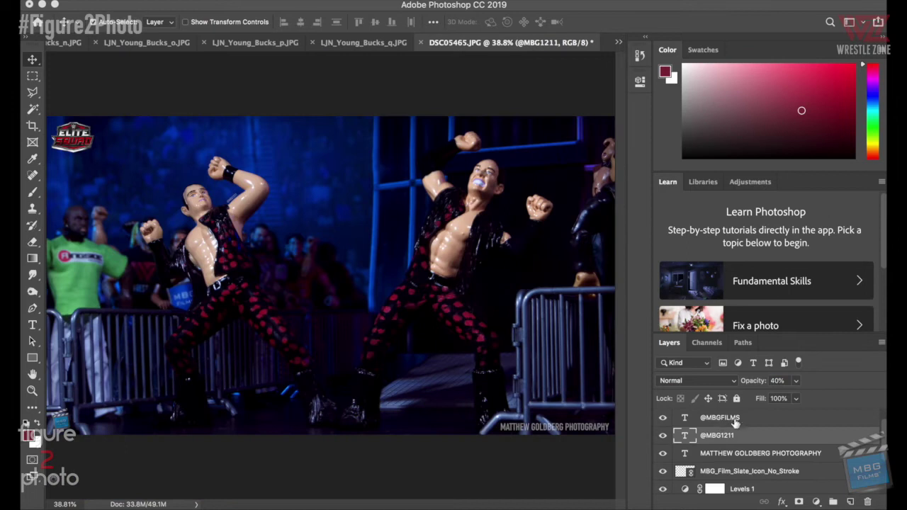
key("alt+bracketright")
- Try repositioning the photographer credit in the photo's lower corner, undo the changes, and reselect the credit layer
left_click(554, 427)
key("super+t")
key("Return")
left_click_drag(498, 423, 523, 423)
key("super+t")
key("Return")
key("super+z")
key("super+z")
key("super+z")
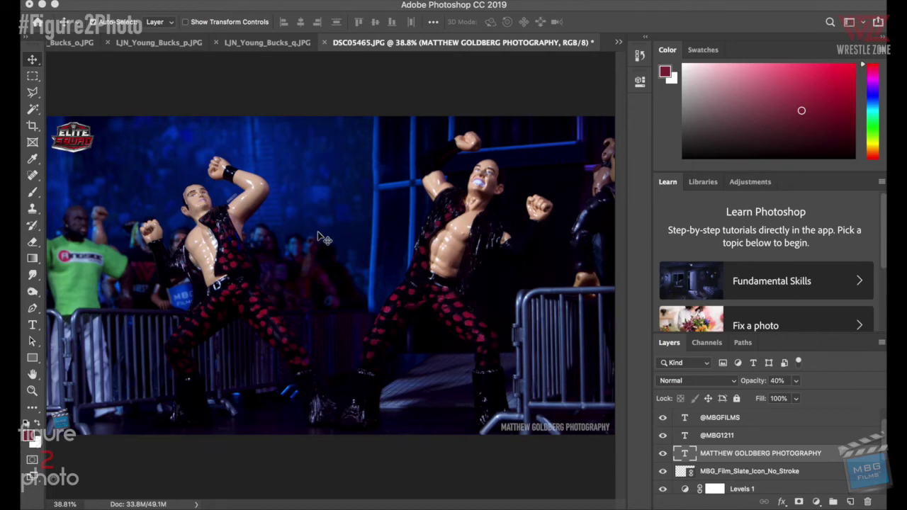
left_click(780, 471)
left_click(777, 454)
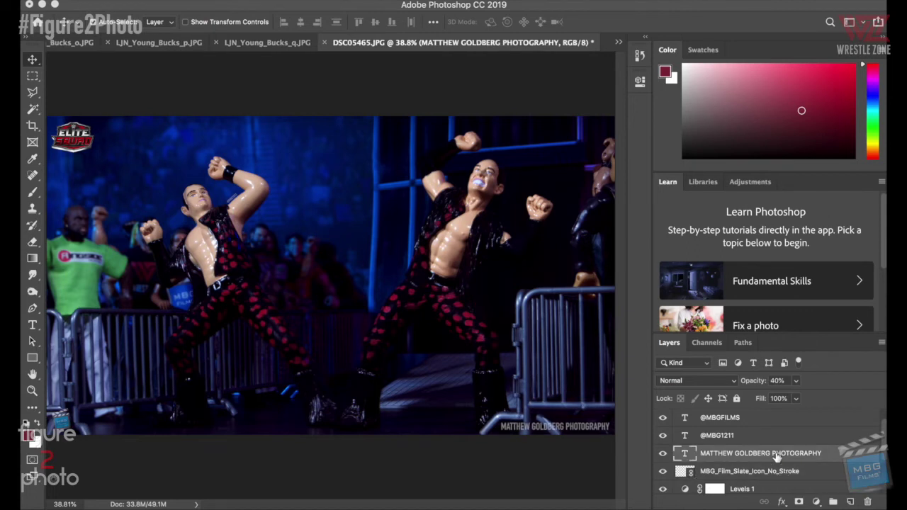